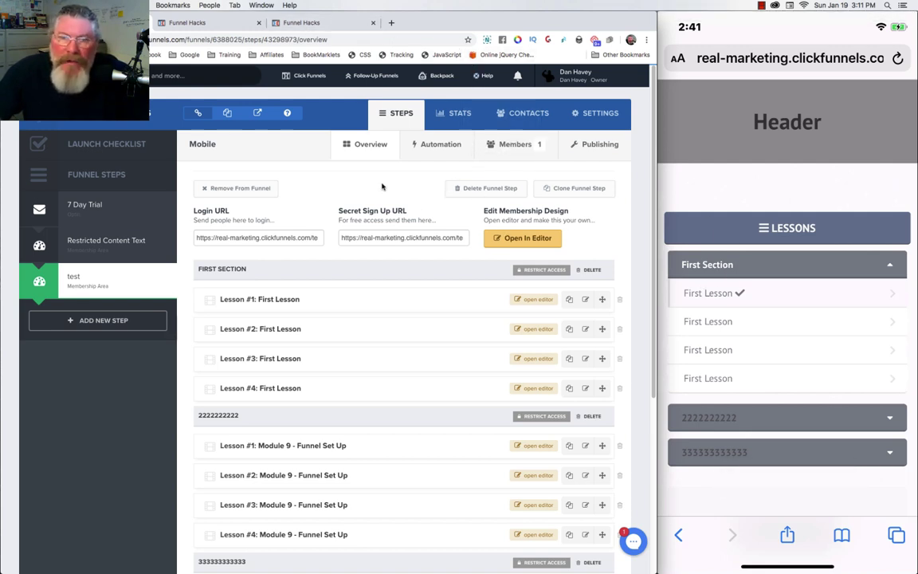
Scroll through the lesson sections, then switch to the Funnel Hacks tab with the lesson template editor
mouse_move(776, 211)
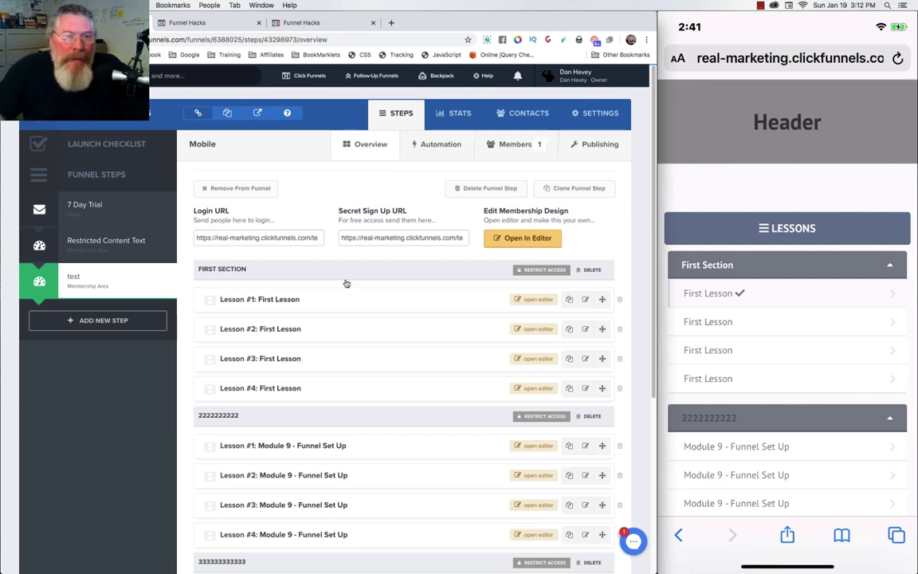
scroll(348, 275, down, 3)
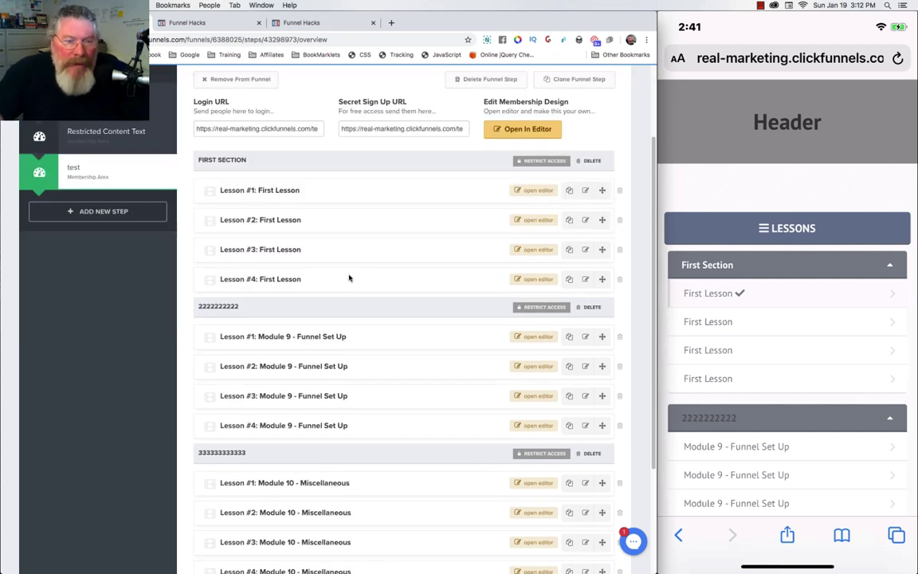
scroll(303, 411, down, 4)
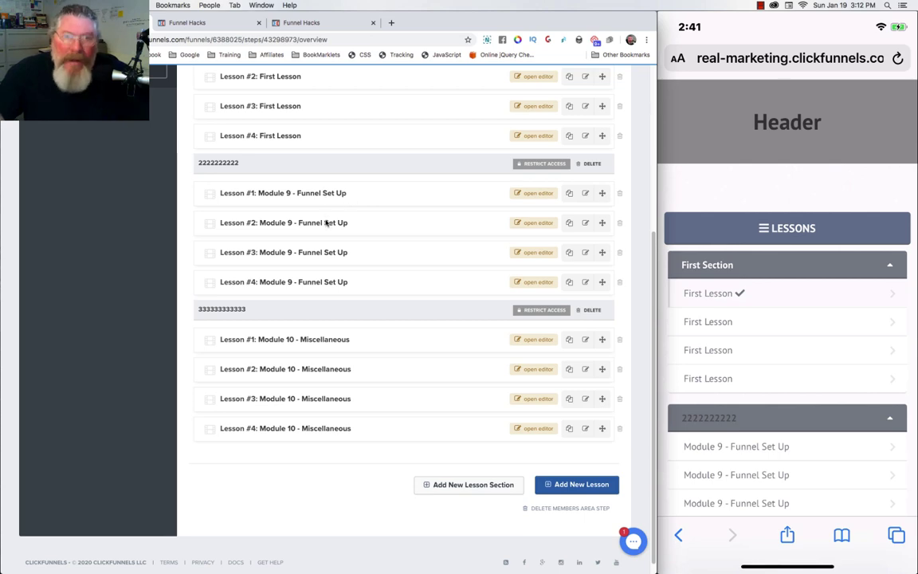
scroll(395, 399, up, 5)
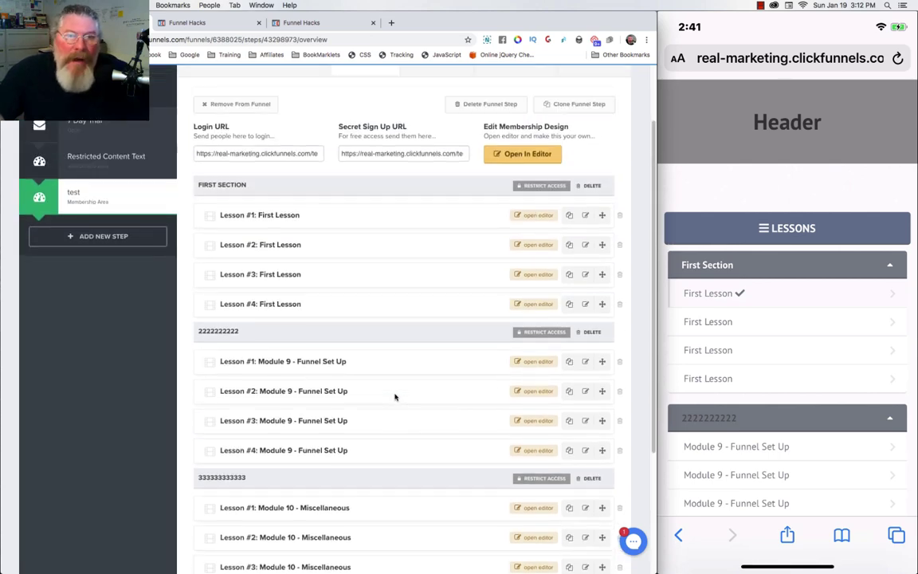
scroll(394, 397, up, 3)
click(216, 23)
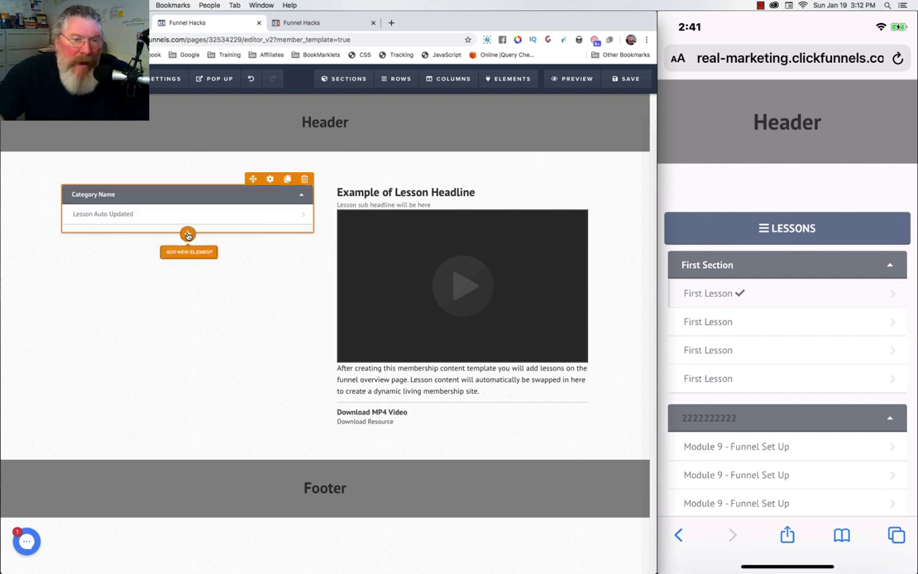
click(187, 237)
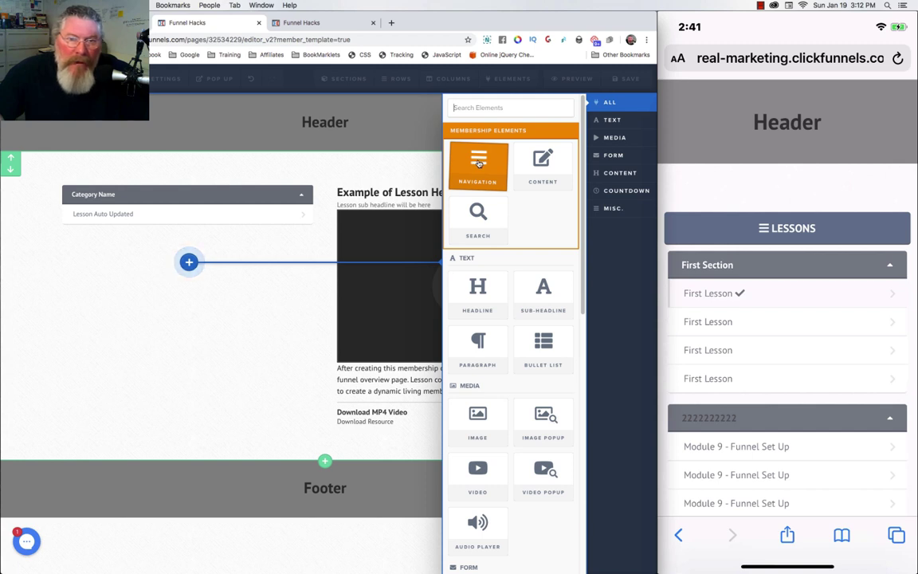
click(552, 171)
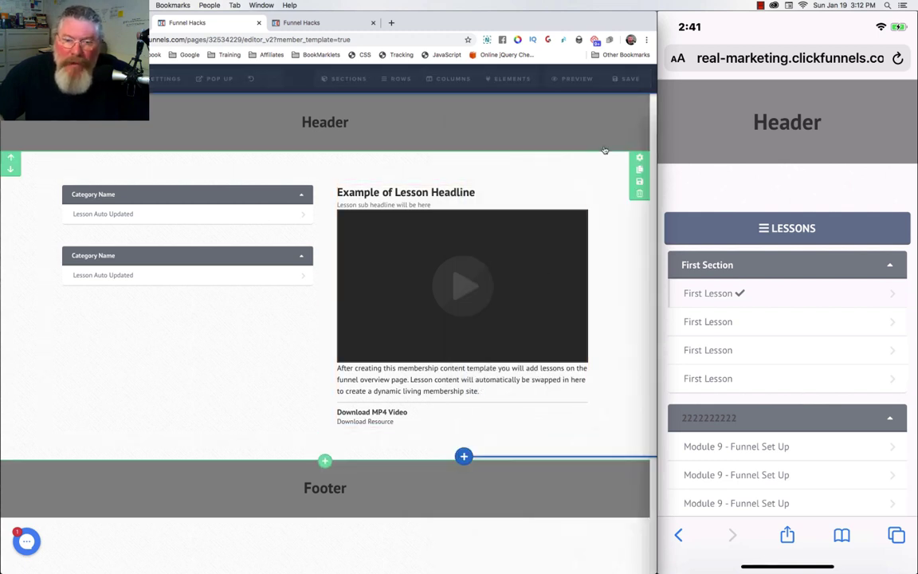
click(511, 78)
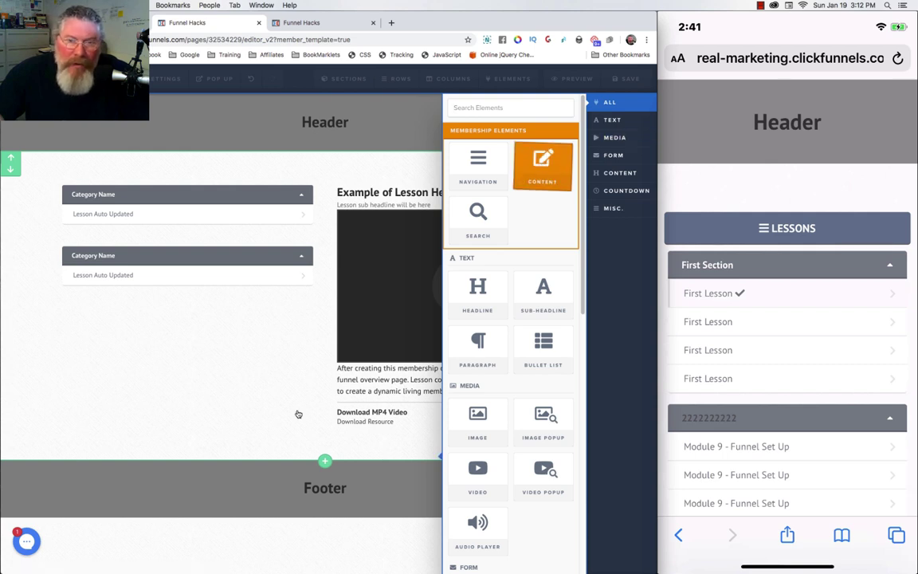
drag(297, 412, 297, 411)
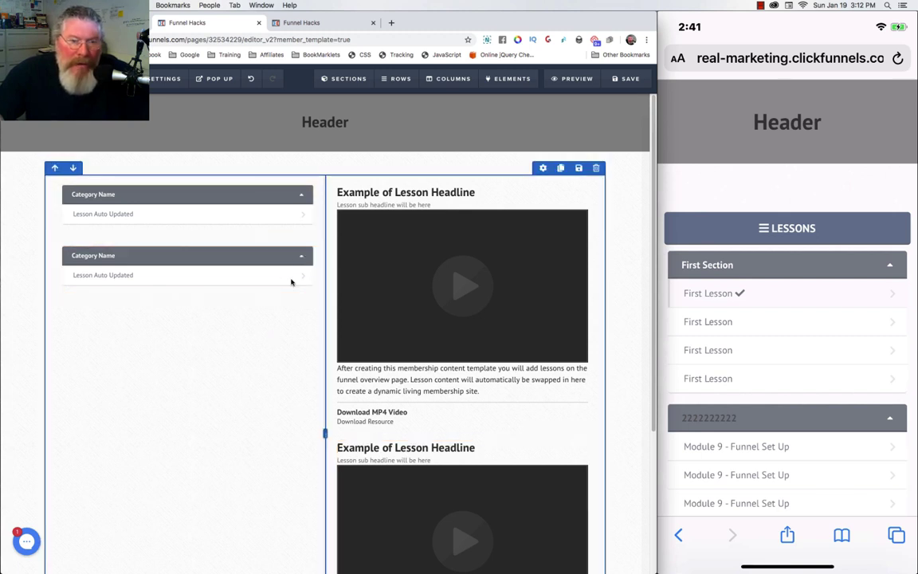
click(307, 243)
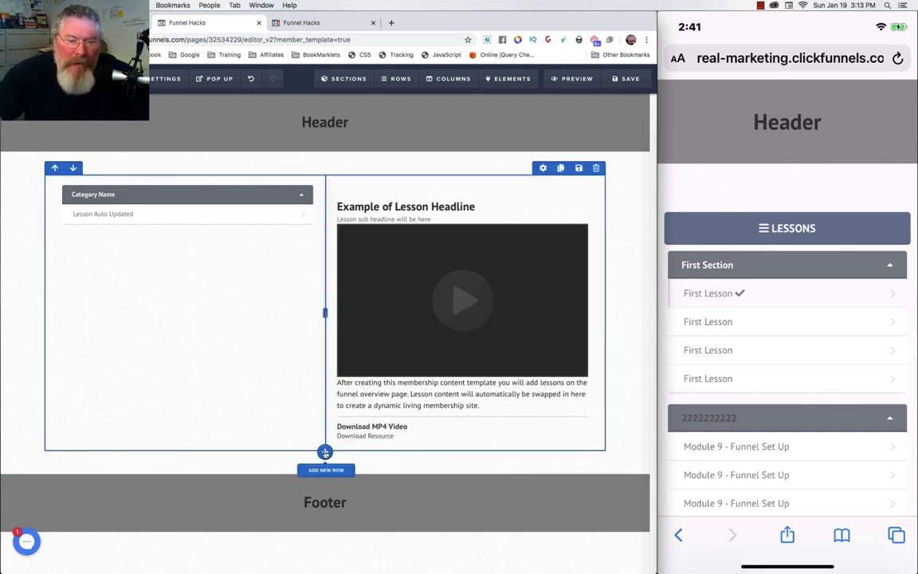
Add a one-column row above the lesson row and fill it with a Content lesson block
click(325, 453)
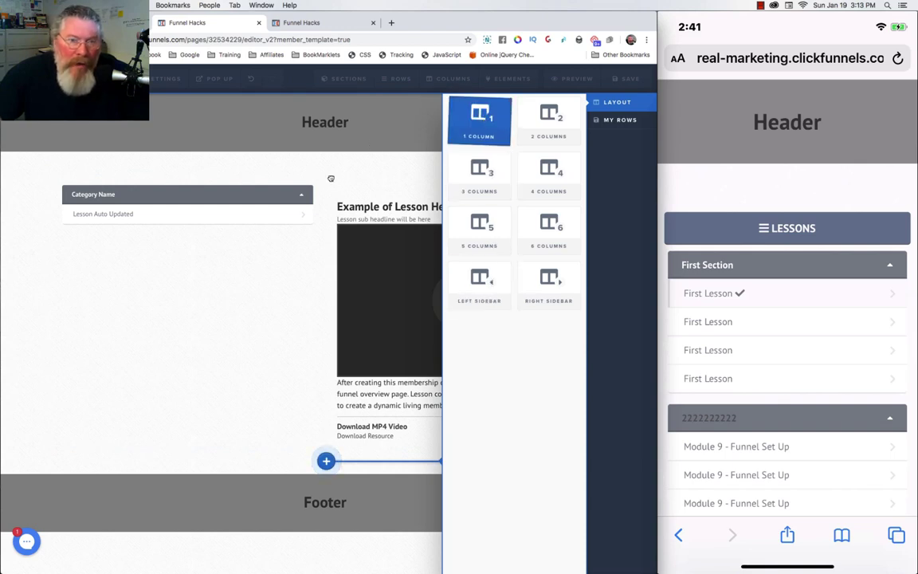
drag(330, 179, 325, 248)
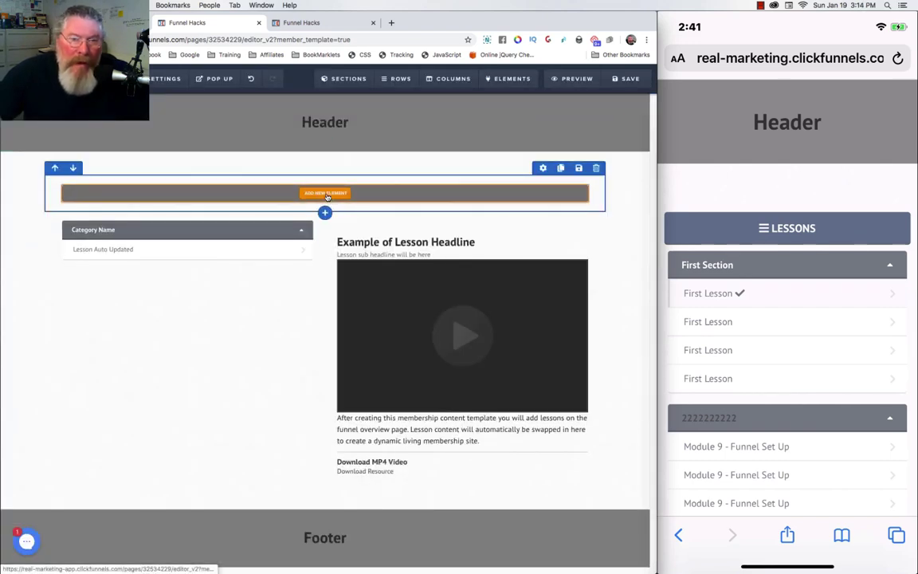
click(327, 193)
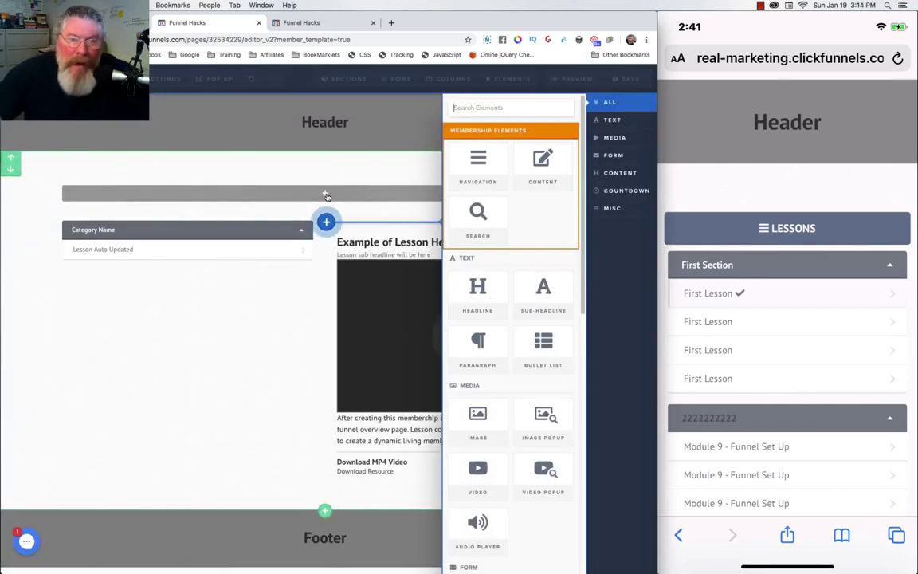
click(543, 167)
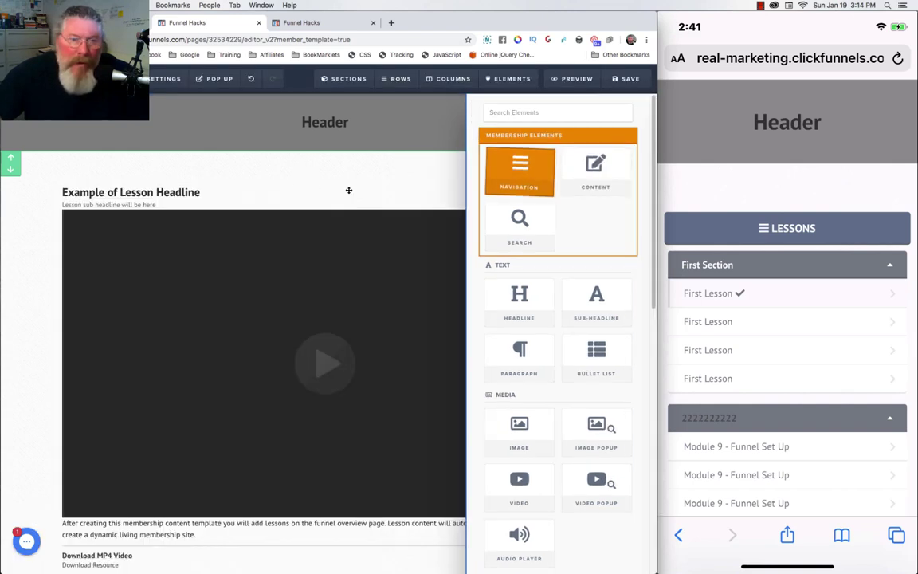
scroll(309, 227, down, 2)
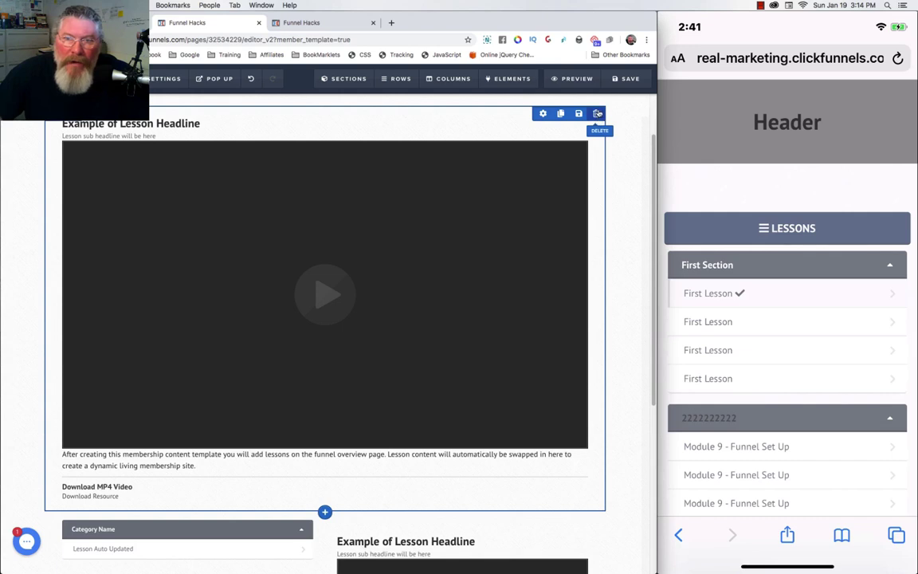
Set the new top row to Mobile Only and retitle it 'Mobile Content'
click(542, 114)
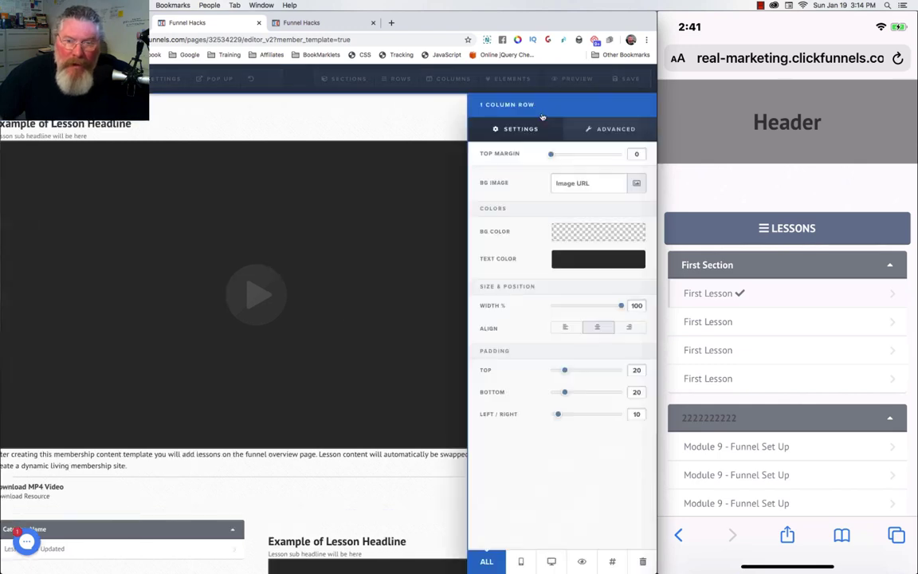
click(519, 563)
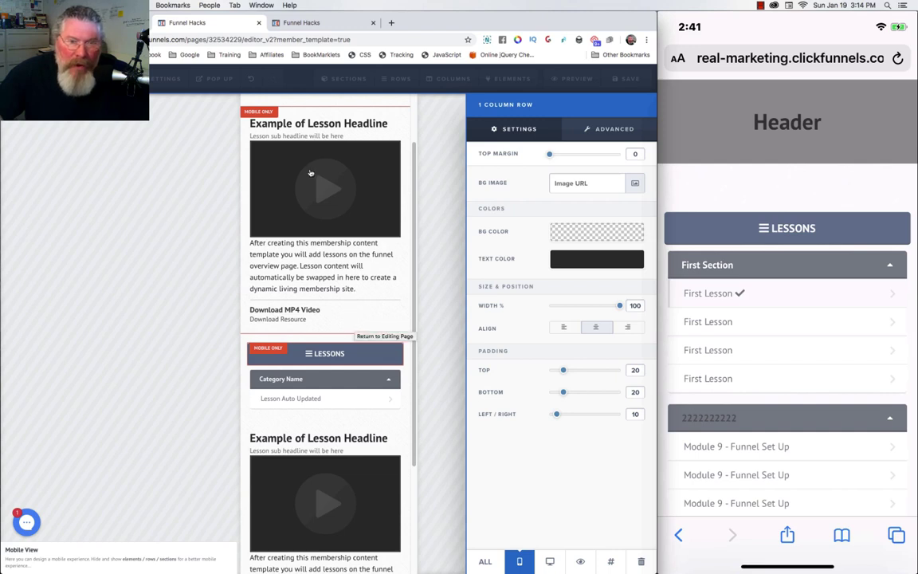
click(610, 562)
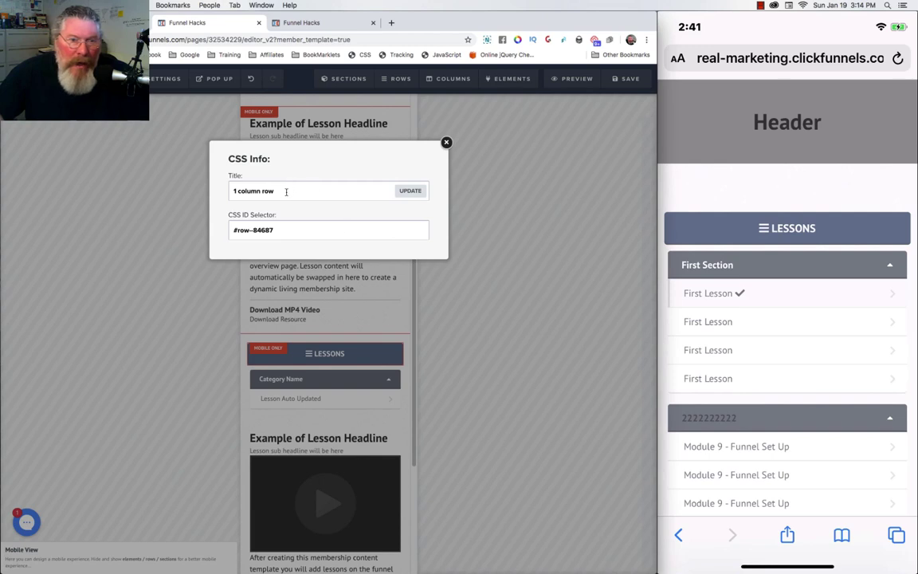
drag(283, 191, 236, 185)
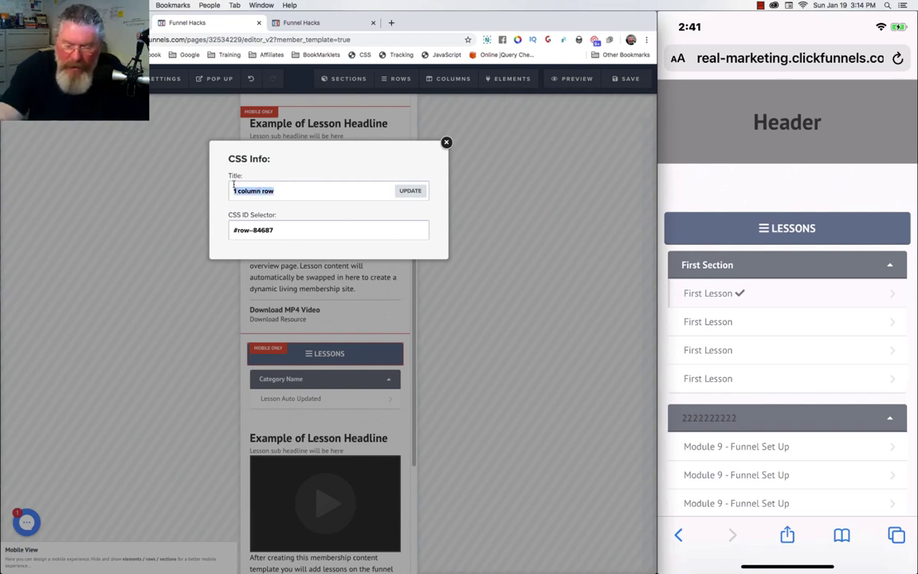
text(Mob)
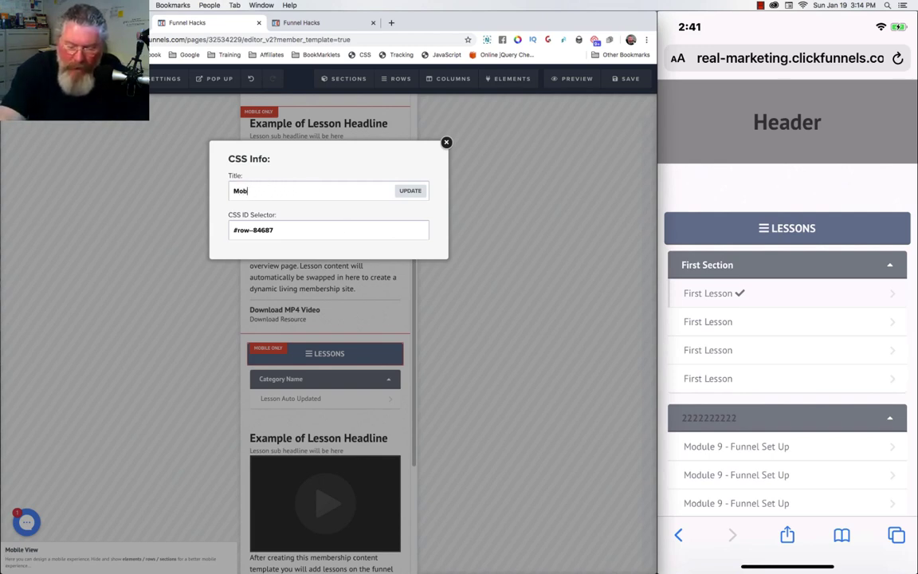
text(ile Cont)
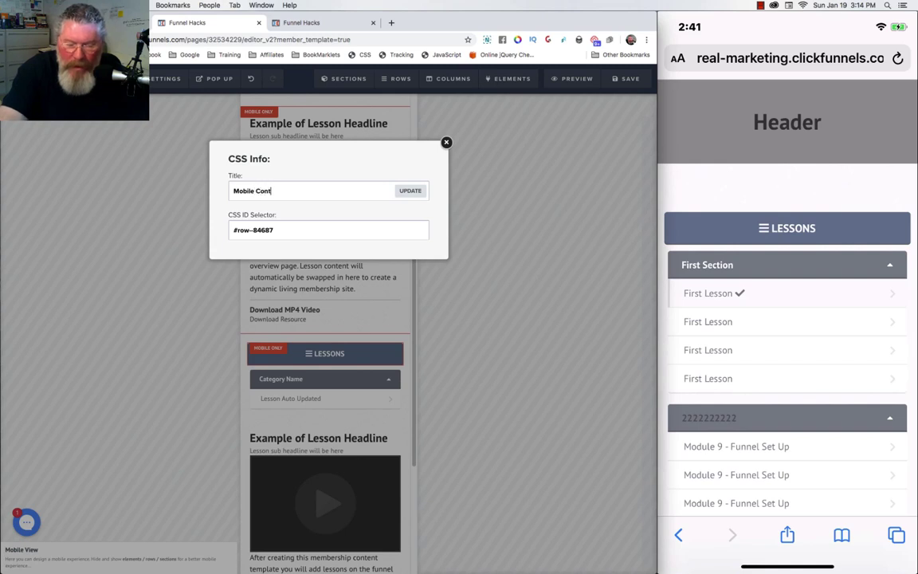
text(ent)
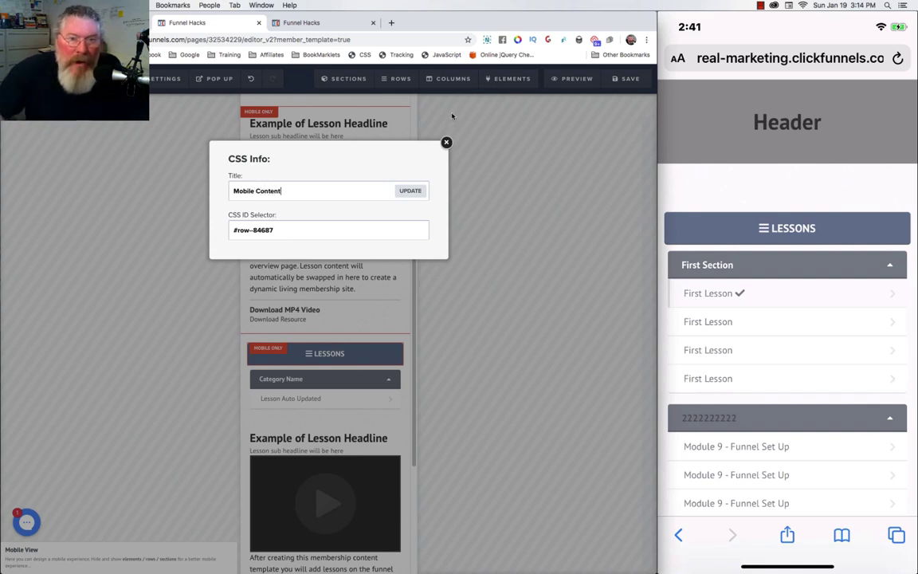
click(402, 190)
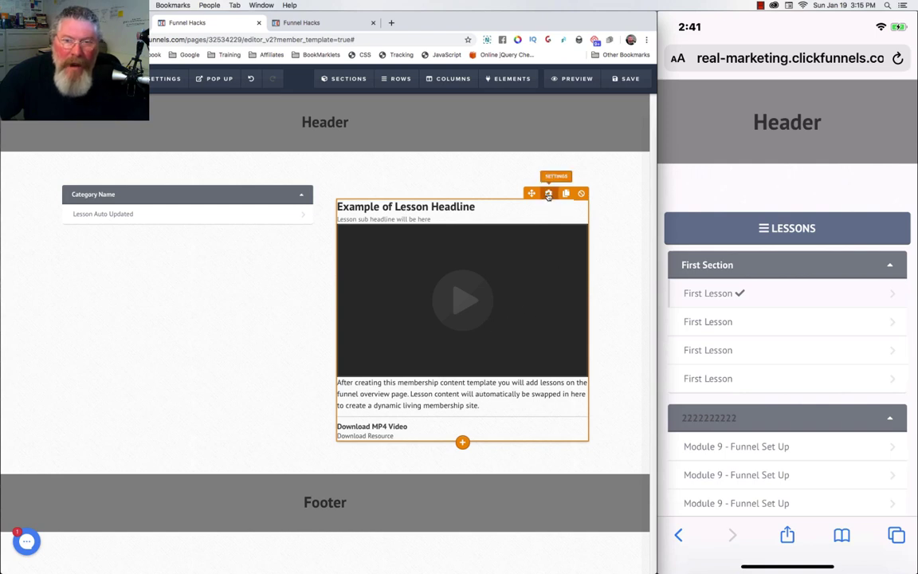
Set the lesson content block to Desktop Only and retitle it 'Desktop Content'
click(548, 195)
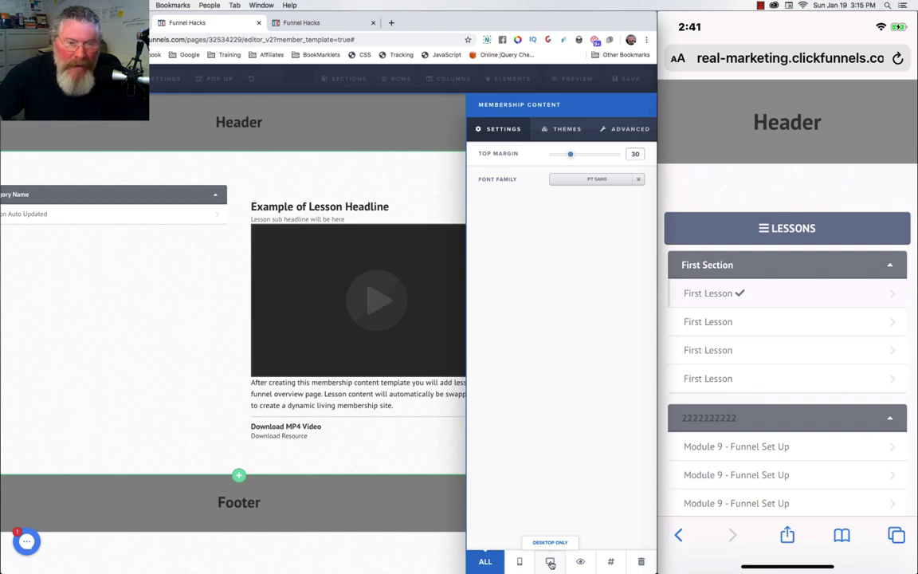
click(550, 561)
click(611, 561)
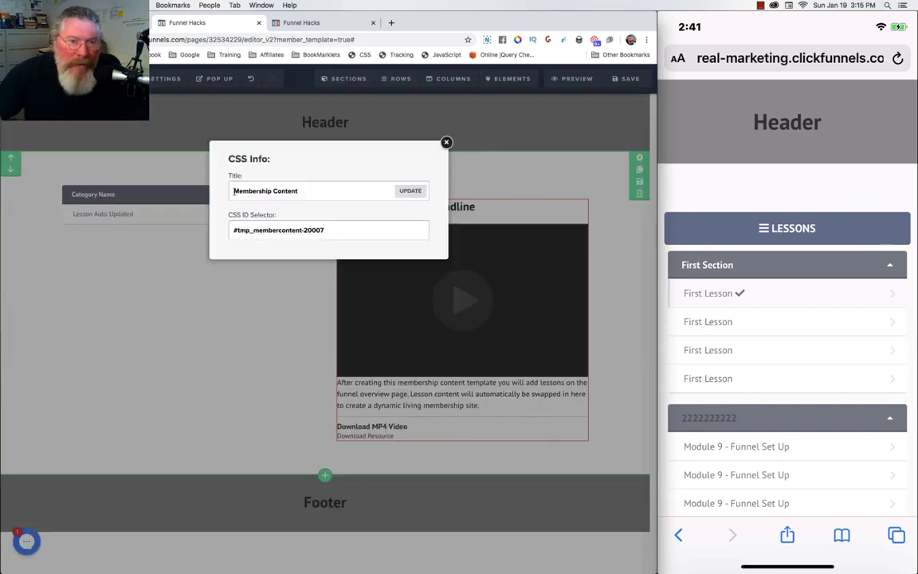
double_click(250, 191)
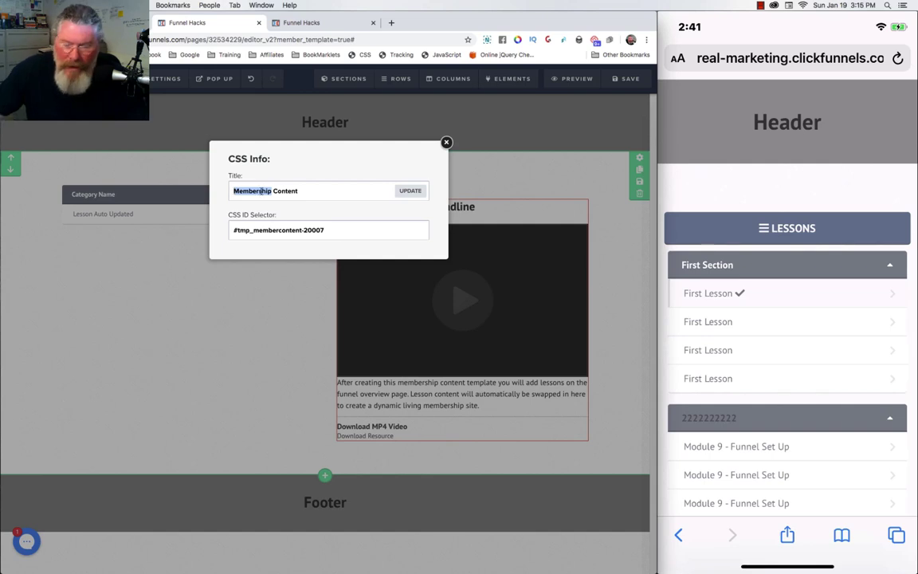
text(Desktop)
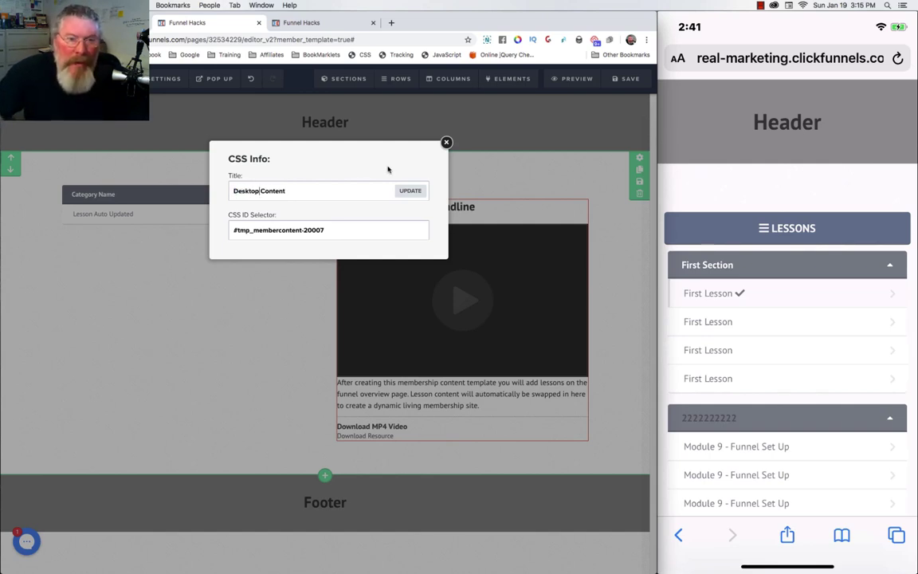
click(409, 190)
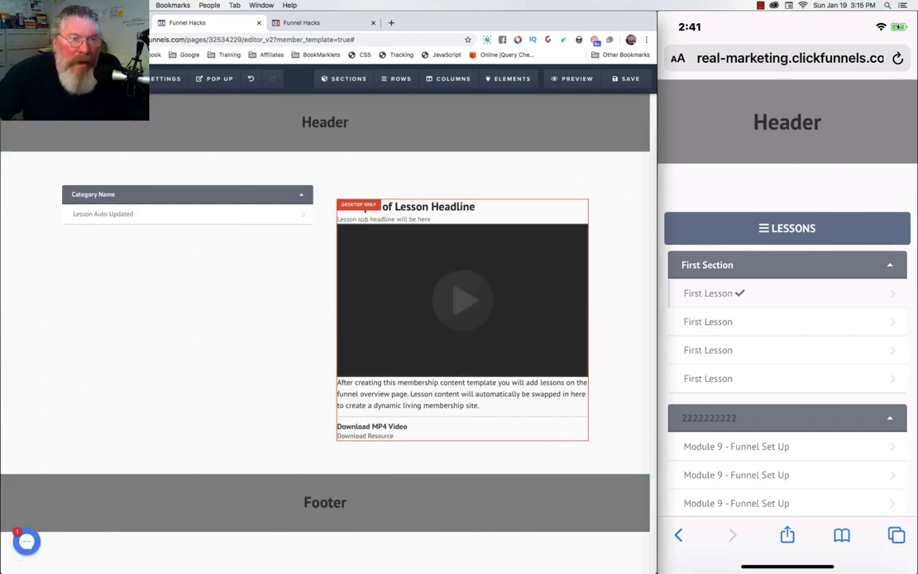
Preview the mobile layout, save the template, and open the live lesson page
click(137, 78)
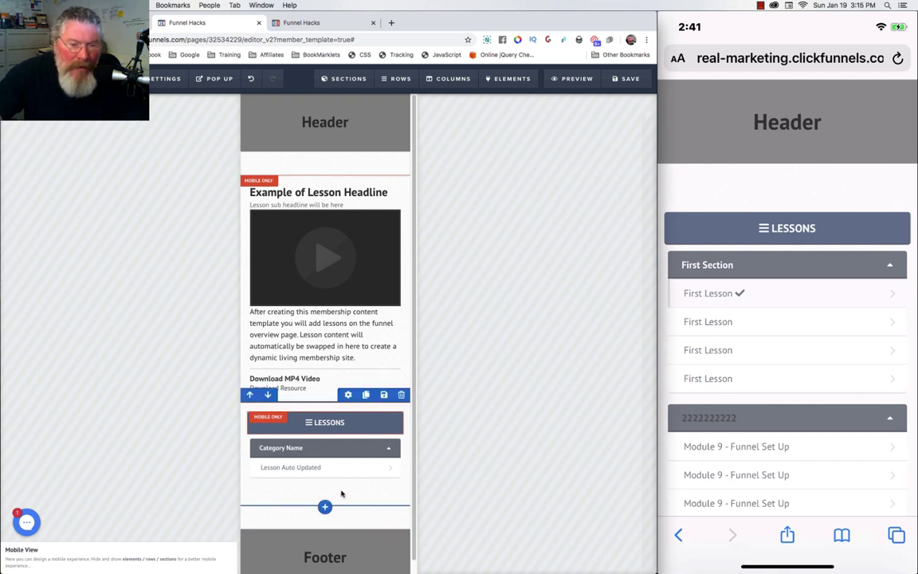
click(127, 78)
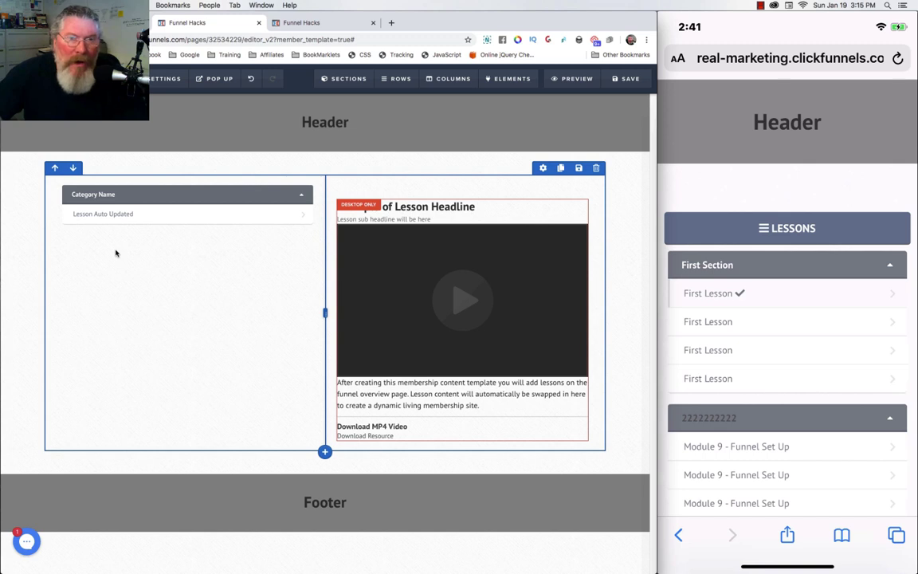
click(627, 82)
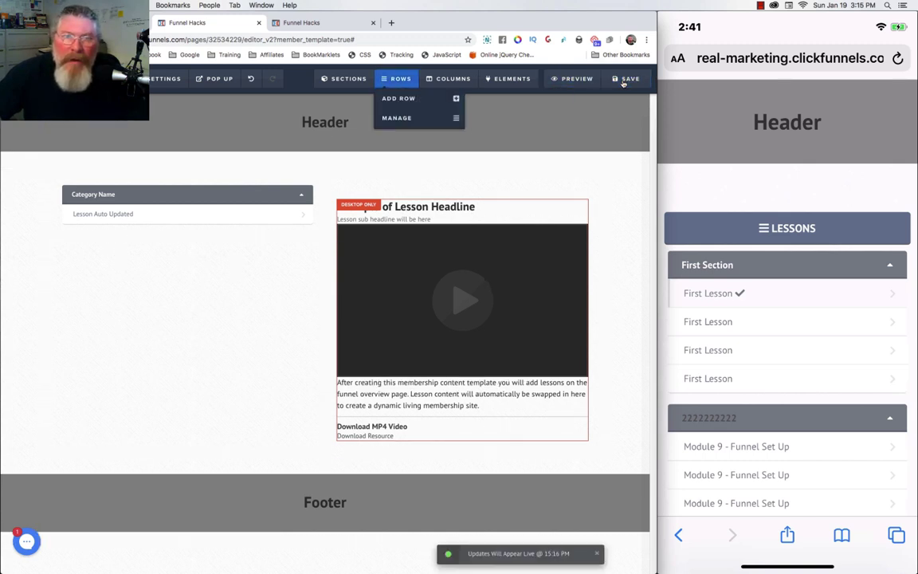
click(314, 22)
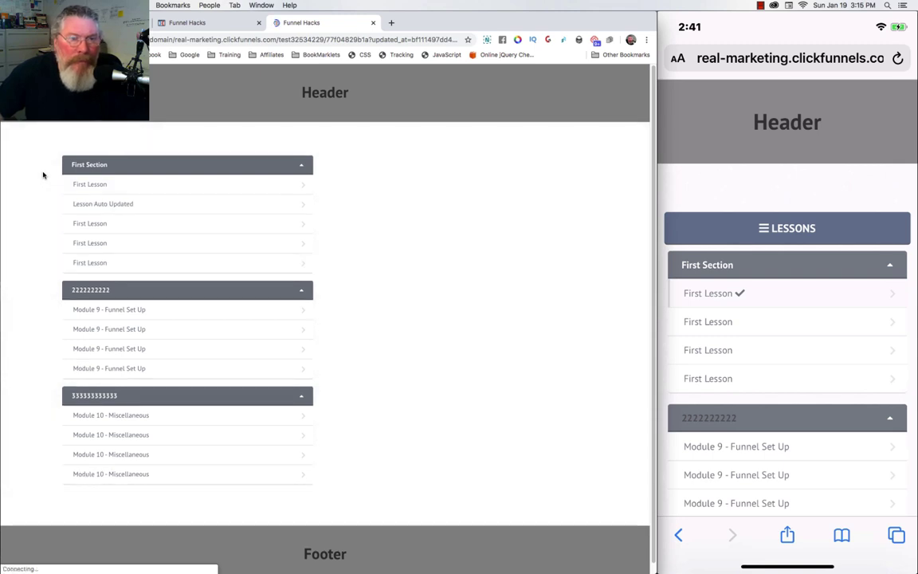
click(193, 302)
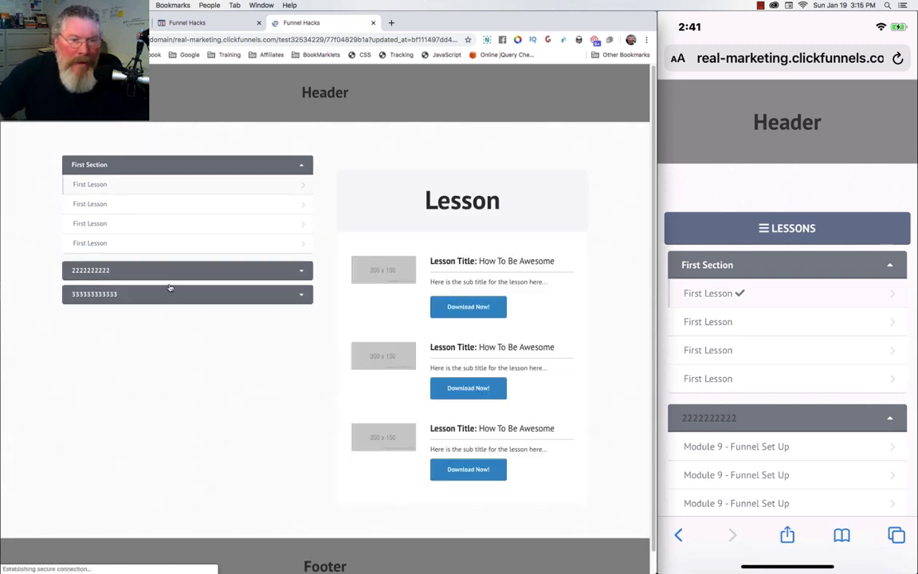
click(172, 276)
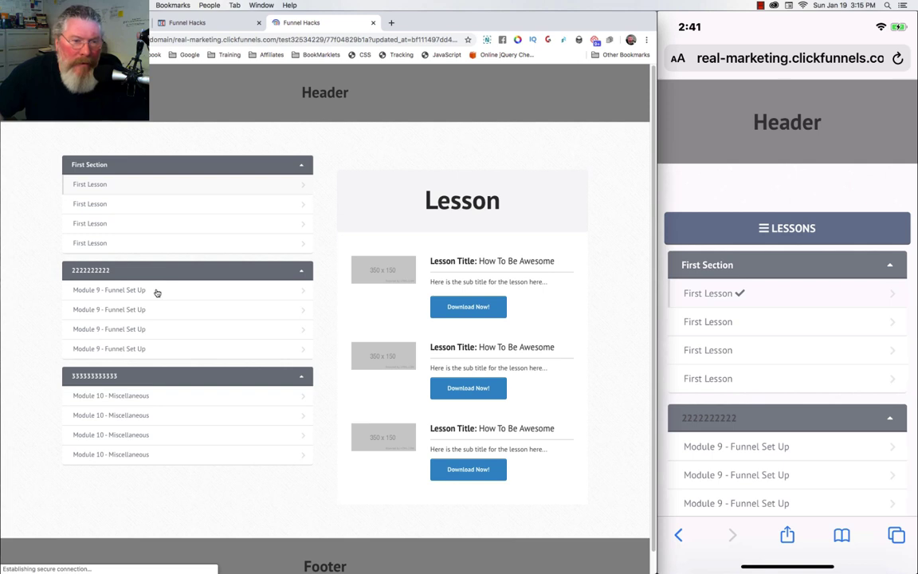
click(141, 290)
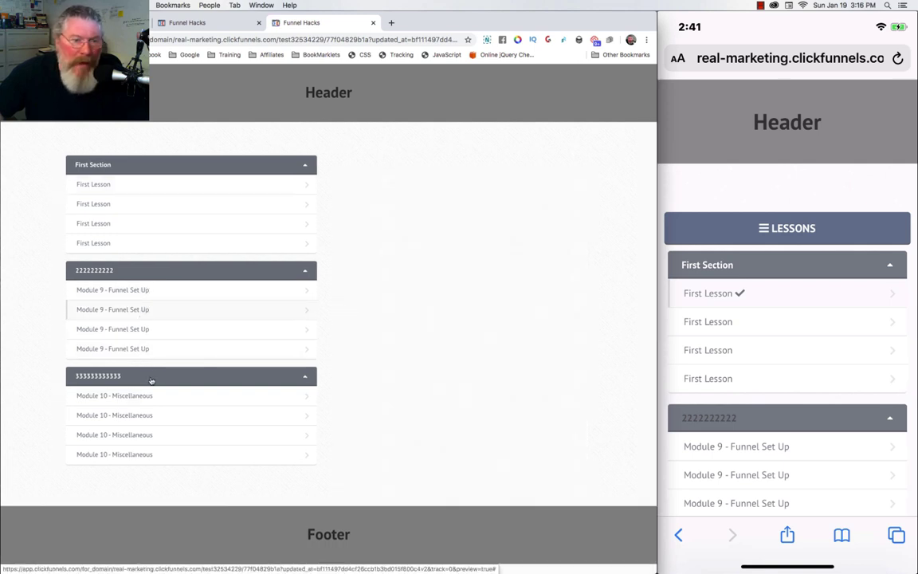
click(119, 186)
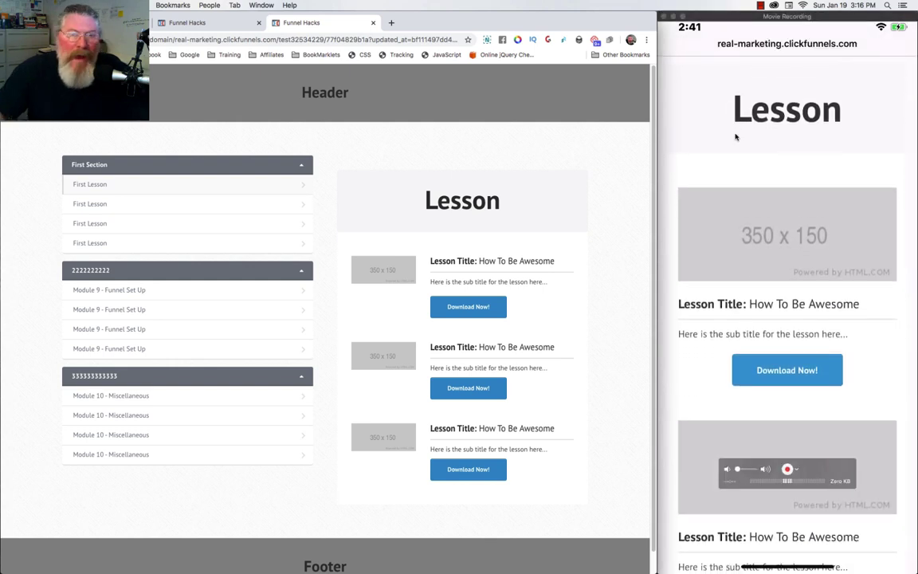
click(213, 28)
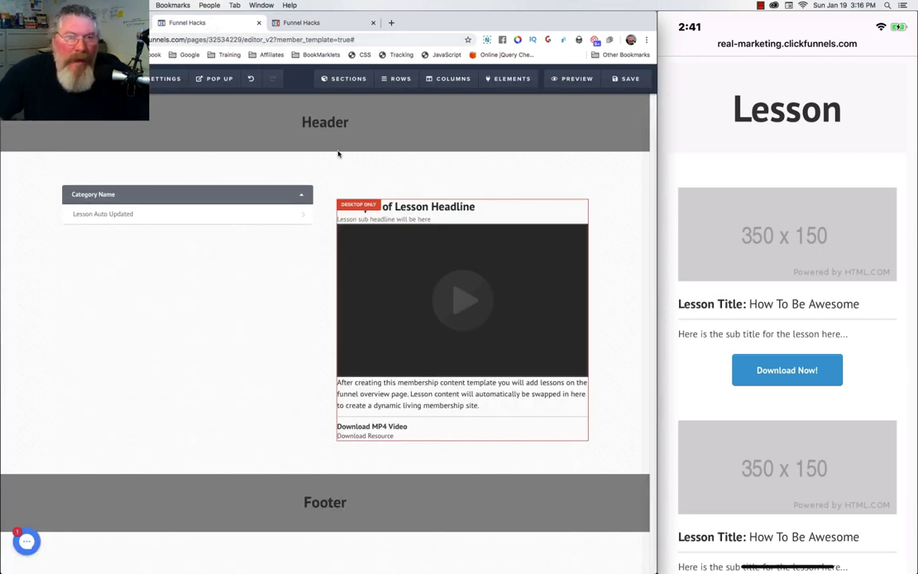
In Footer Code, delete the '<!--' line and change '#.lesson-link' to 'a.lesson-link'
click(395, 55)
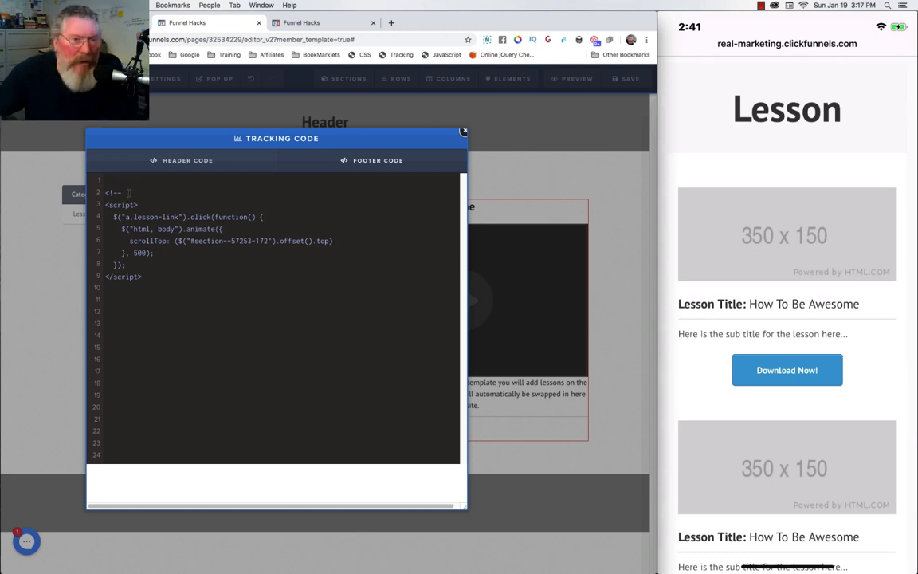
drag(125, 192, 106, 181)
key(BackSpace)
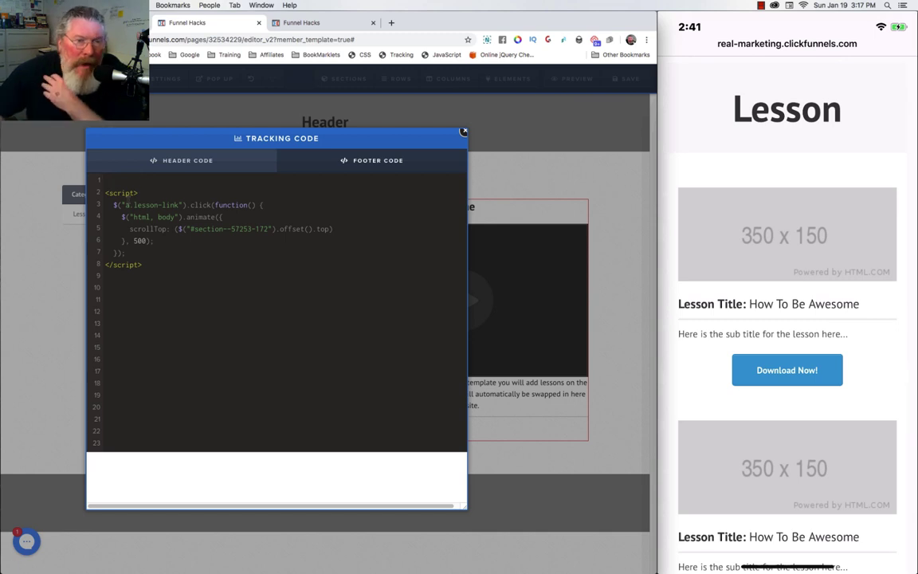
text(a)
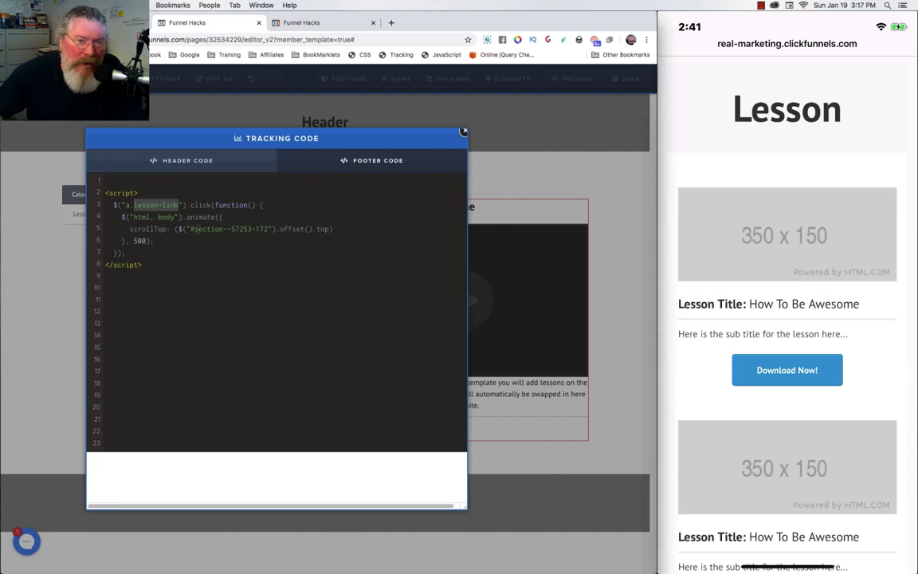
drag(190, 229, 269, 229)
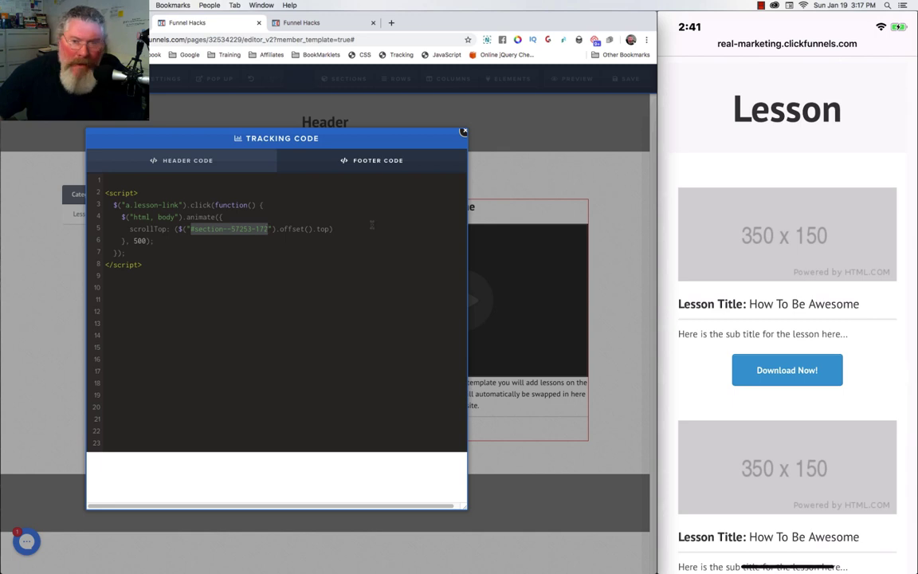
click(596, 164)
mouse_move(394, 83)
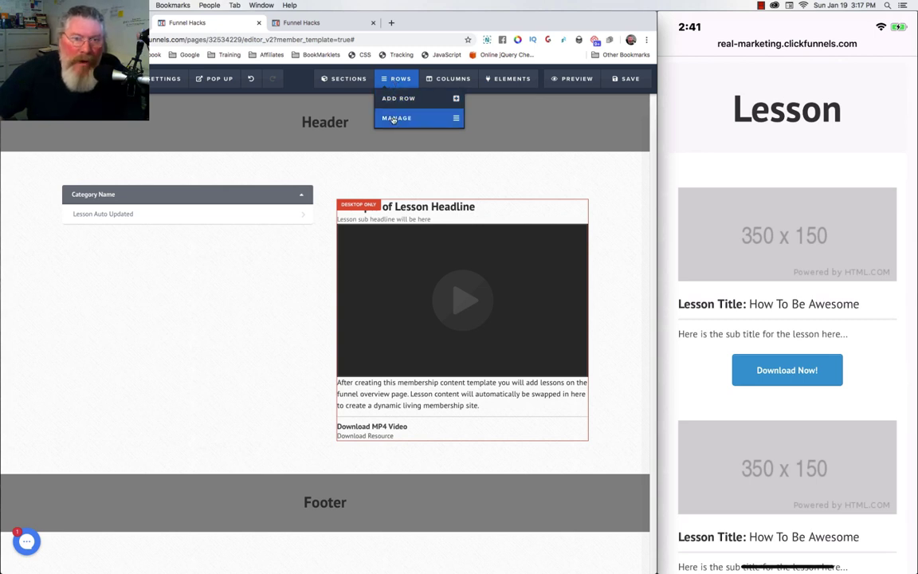
Look up the Mobile Content row's CSS ID, #row--84687, and copy it
click(394, 118)
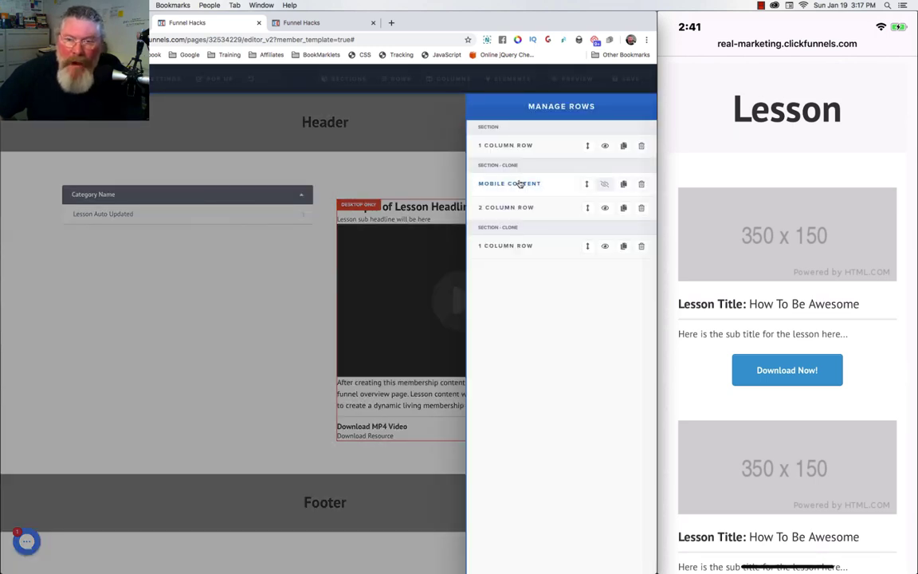
click(519, 184)
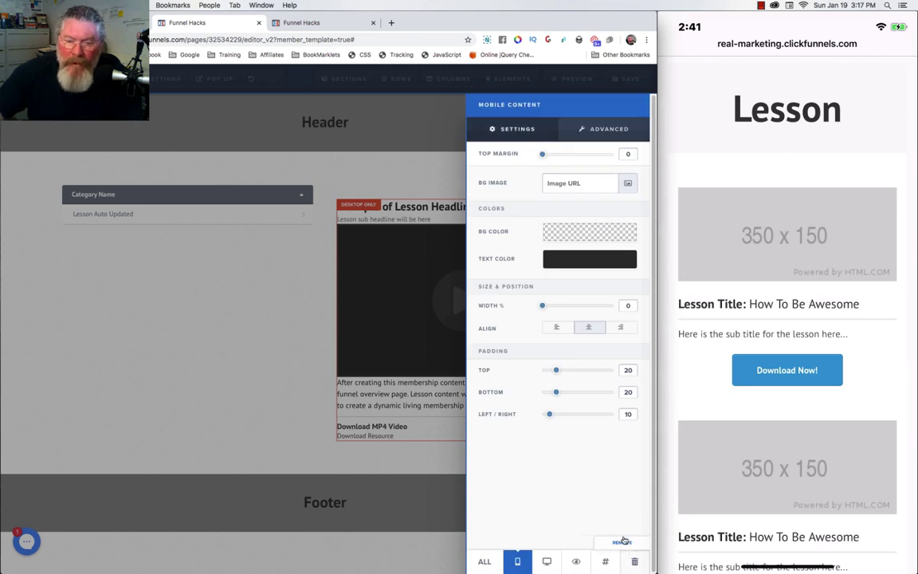
click(606, 561)
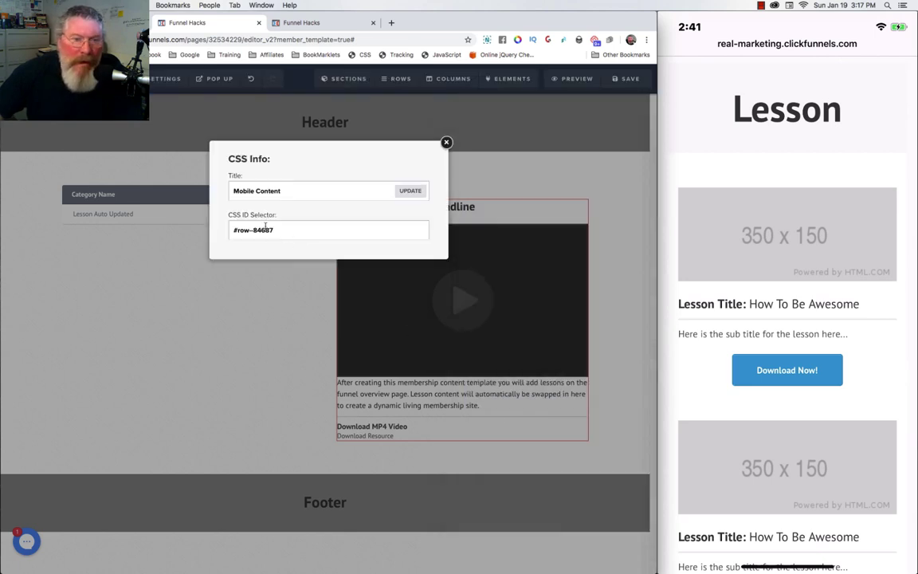
drag(275, 229, 228, 234)
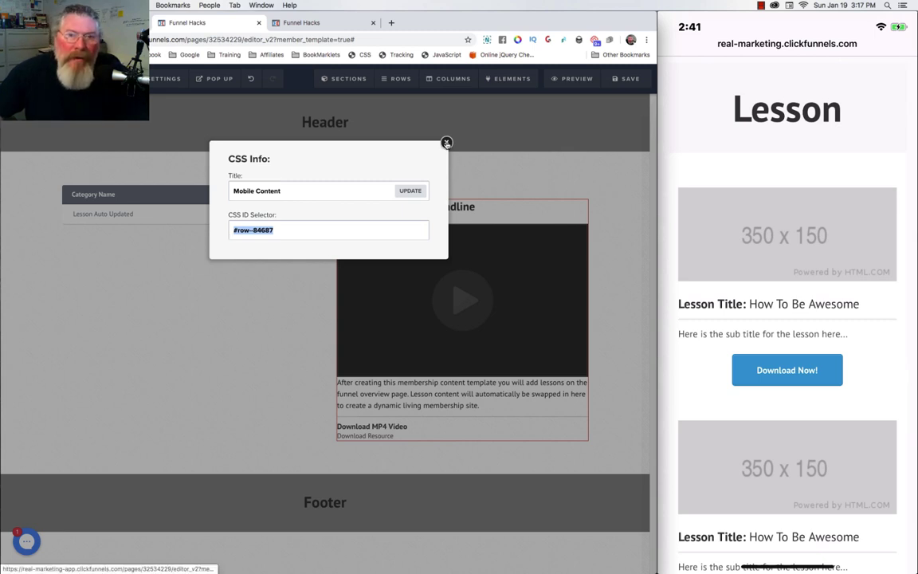
click(446, 142)
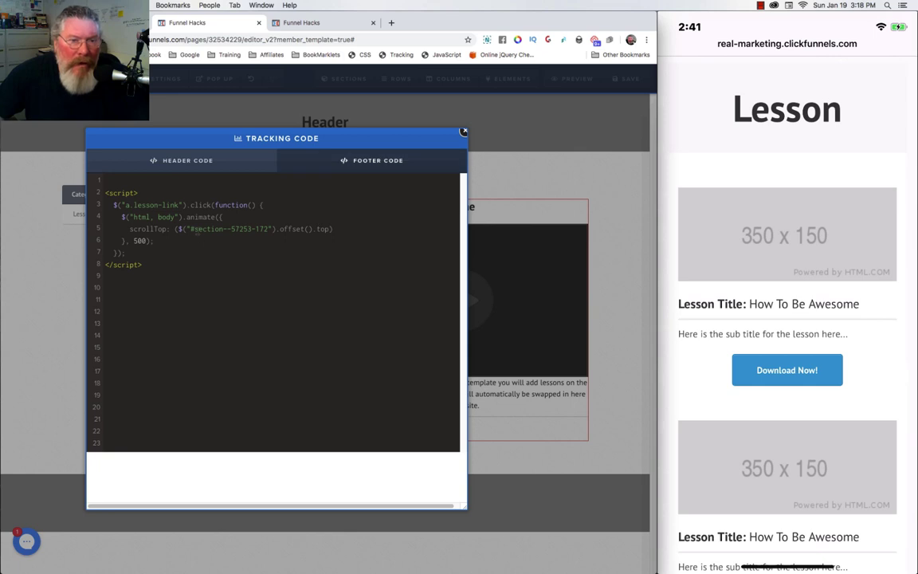
Replace '#section--57253-172' in the footer script with the copied '#row--84687'
drag(191, 229, 268, 230)
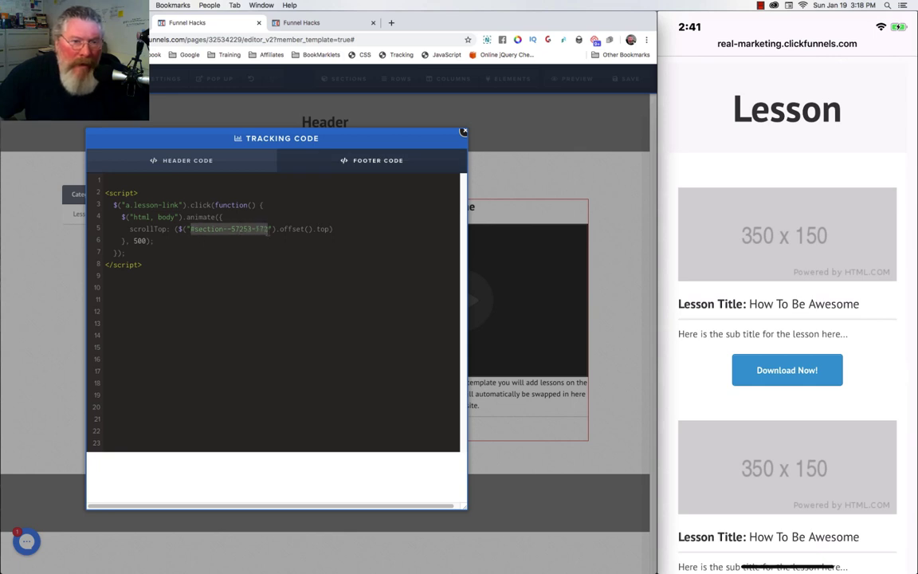
text(#row--84687)
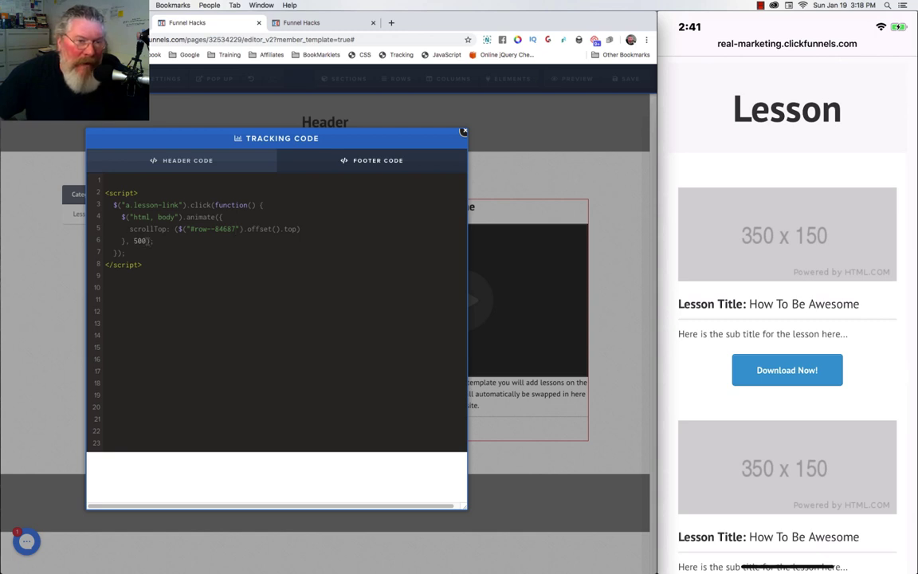
Close the tracking code window and save the lesson template
click(621, 80)
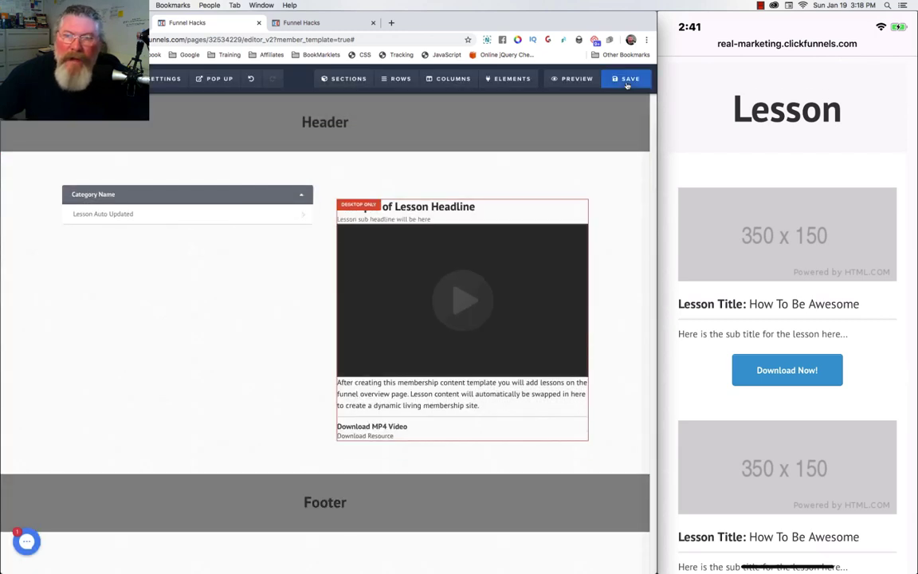
click(625, 80)
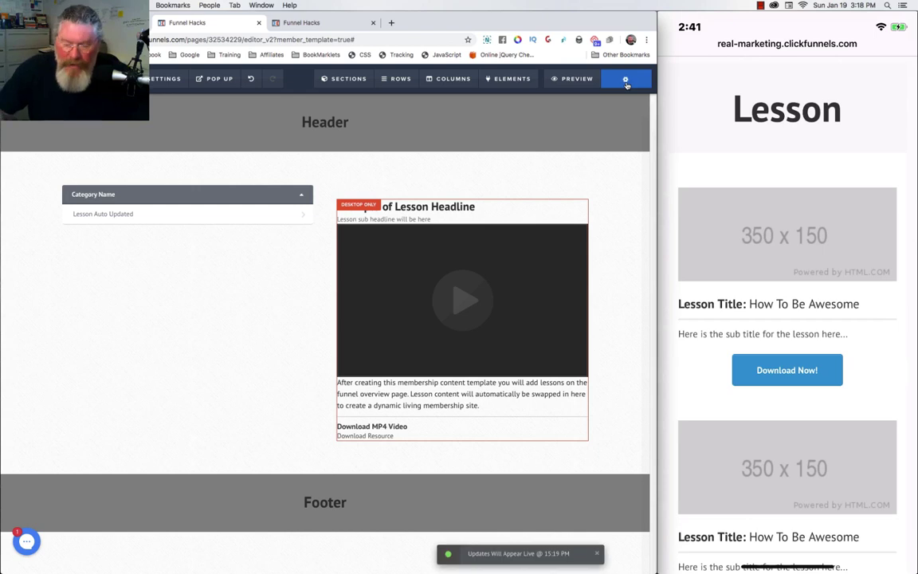